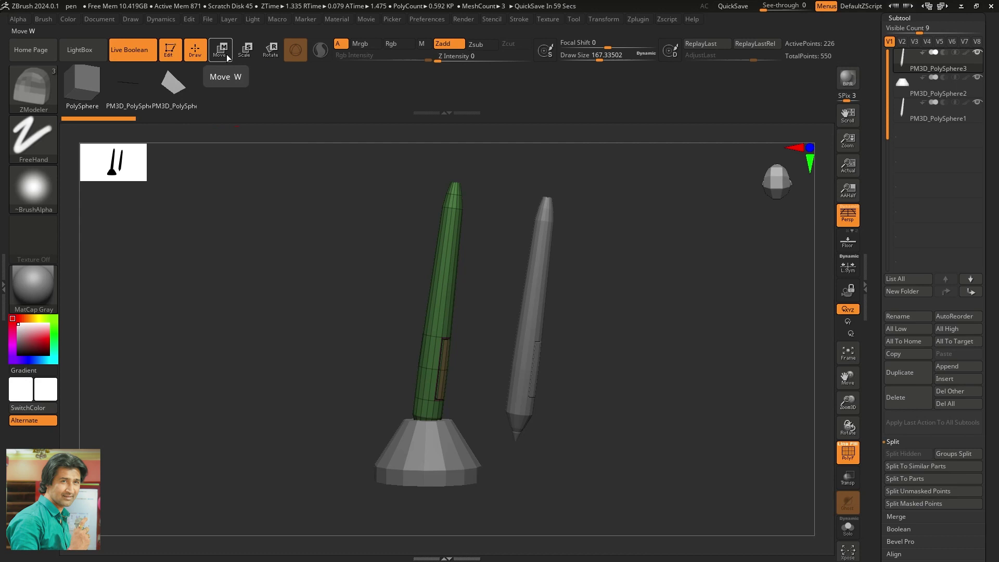
# Move the green pen slightly along the Y, Z and X axes with the gizmo in Move mode
pyautogui.click(220, 50)
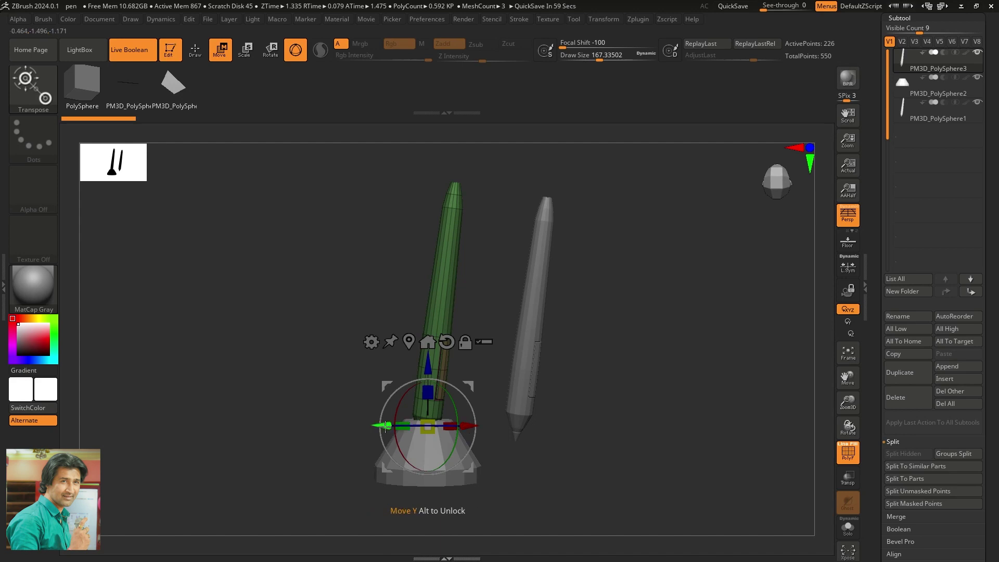
pyautogui.moveTo(385, 425)
pyautogui.mouseDown()
pyautogui.moveTo(347, 426)
pyautogui.moveTo(383, 426)
pyautogui.mouseUp()
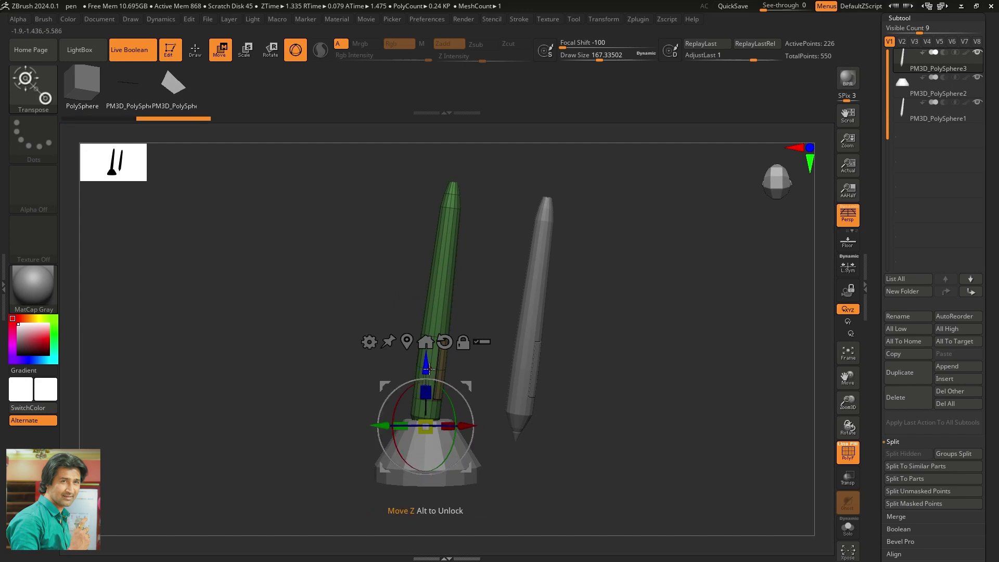
pyautogui.moveTo(426, 369); pyautogui.dragTo(427, 365)
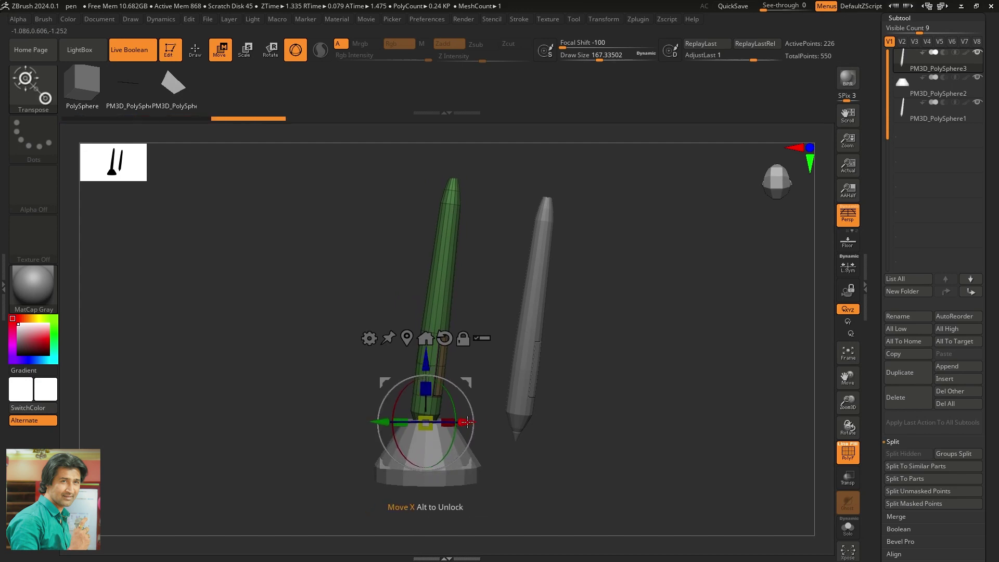
pyautogui.moveTo(467, 421)
pyautogui.mouseDown()
pyautogui.moveTo(508, 420)
pyautogui.moveTo(452, 420)
pyautogui.moveTo(471, 421)
pyautogui.mouseUp()
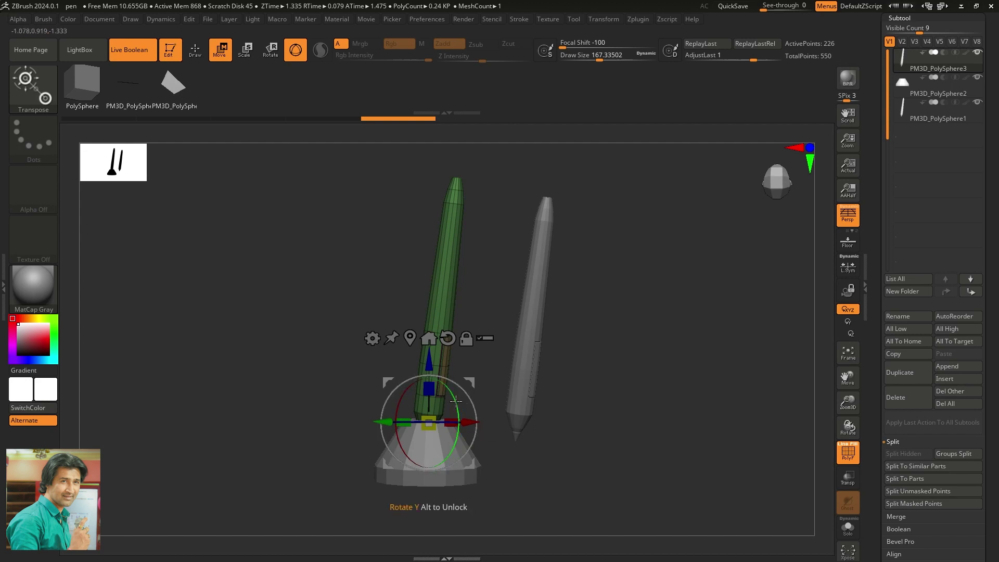
# Rotate the green pen slightly about its Y axis and adjust its scale along X
pyautogui.moveTo(455, 400)
pyautogui.mouseDown()
pyautogui.moveTo(465, 401)
pyautogui.moveTo(406, 395)
pyautogui.mouseUp()
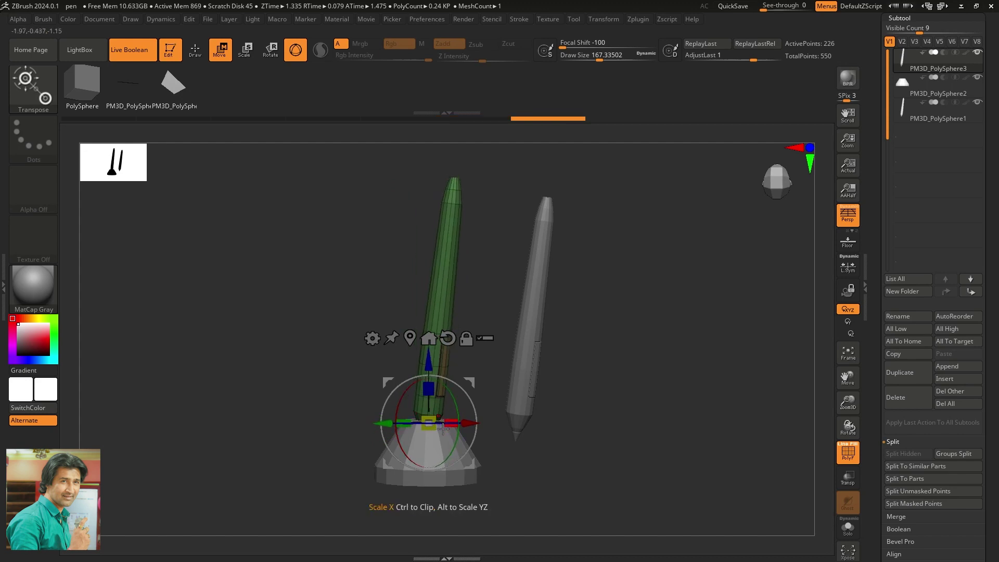
pyautogui.moveTo(441, 423); pyautogui.dragTo(442, 423)
# Try scaling the green pen wider along X and rotating it about Z, and undo these changes
pyautogui.moveTo(614, 380)
pyautogui.mouseDown()
pyautogui.moveTo(634, 371)
pyautogui.moveTo(626, 397)
pyautogui.mouseUp()
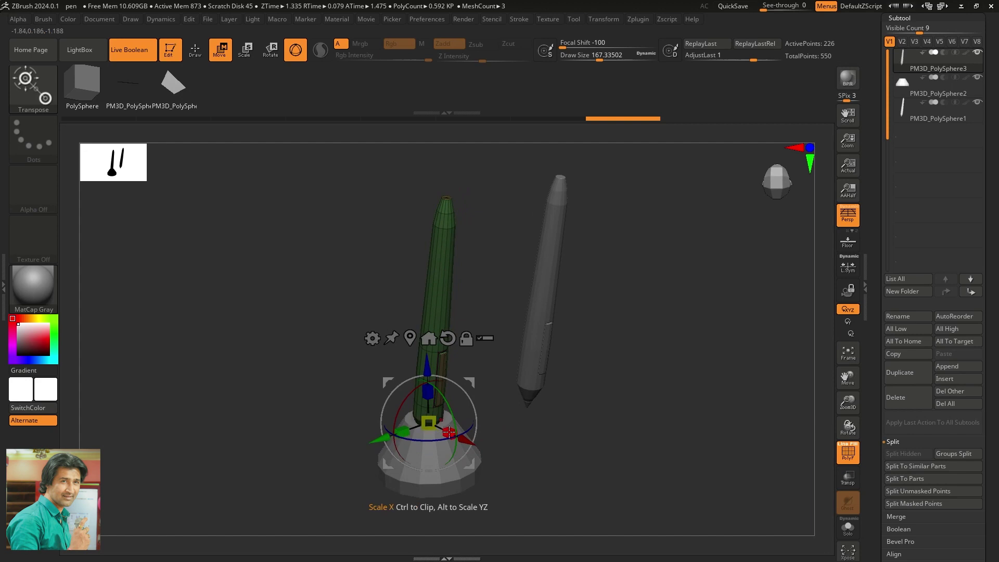
pyautogui.moveTo(449, 432); pyautogui.dragTo(536, 505)
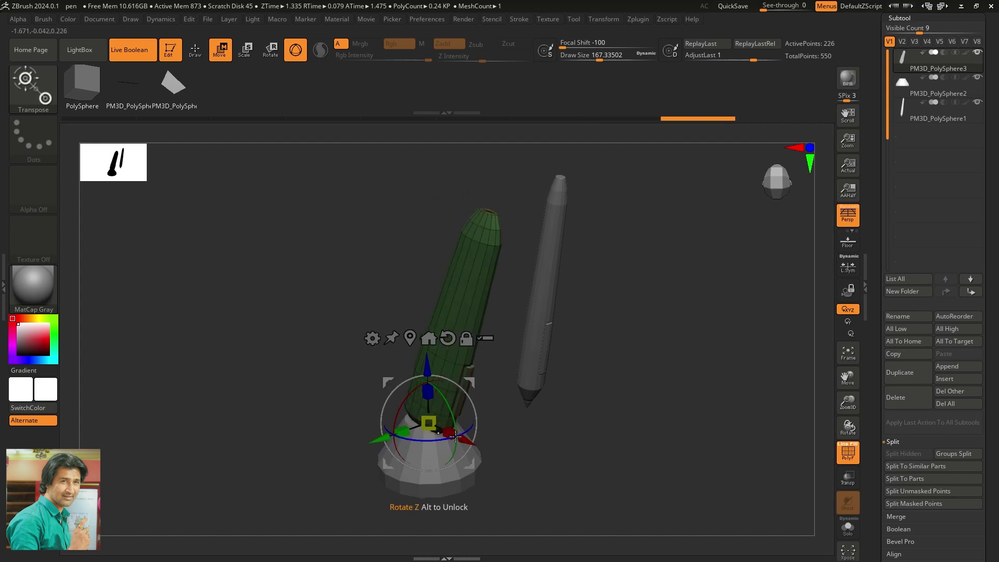
pyautogui.hotkey('ctrl', 'z')
pyautogui.moveTo(406, 433)
pyautogui.mouseDown()
pyautogui.moveTo(301, 462)
pyautogui.moveTo(412, 445)
pyautogui.moveTo(406, 420)
pyautogui.moveTo(427, 367)
pyautogui.moveTo(428, 408)
pyautogui.moveTo(428, 374)
pyautogui.moveTo(450, 378)
pyautogui.moveTo(431, 439)
pyautogui.mouseUp()
pyautogui.hotkey('ctrl', 'z')
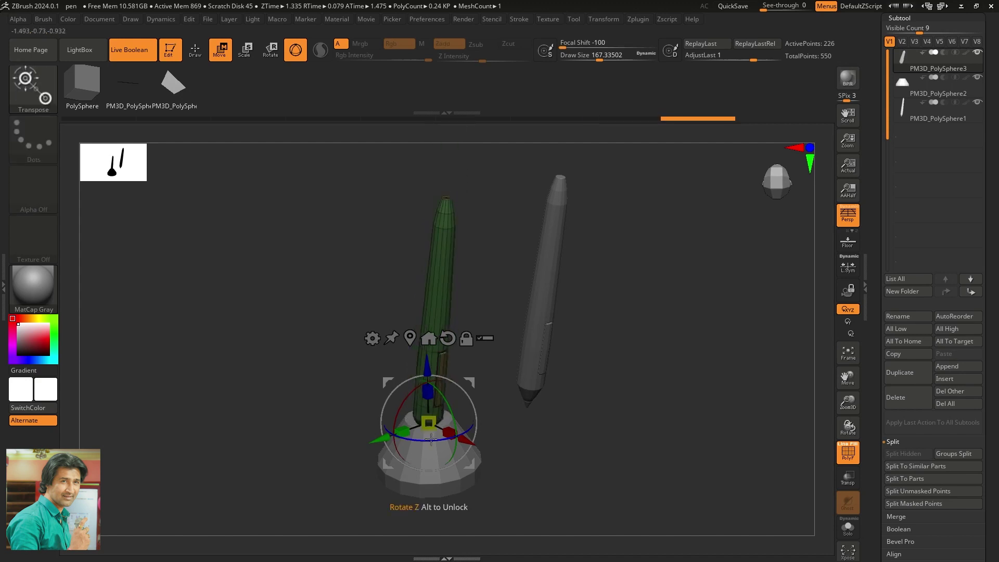
pyautogui.hotkey('ctrl', 'z')
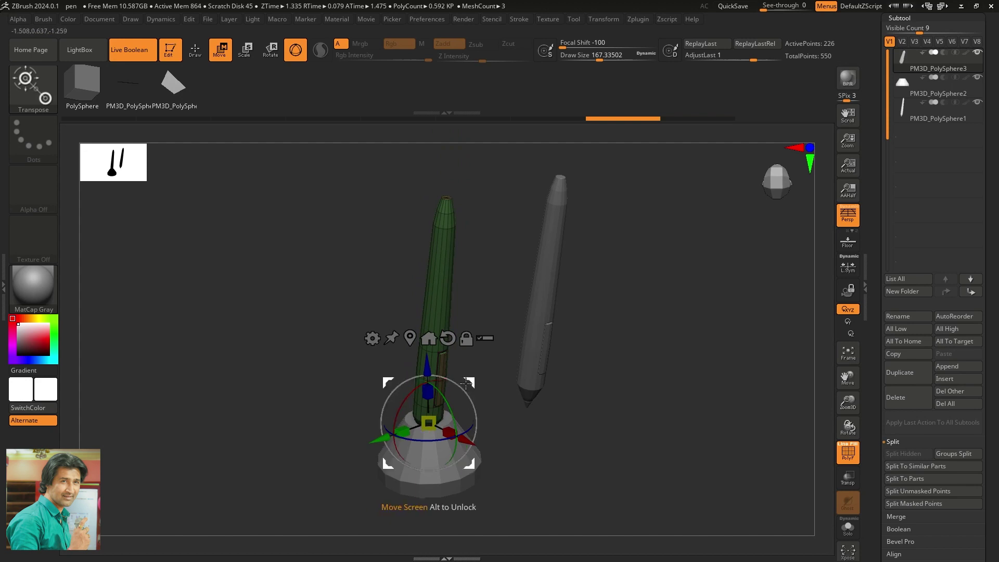
# Shift the green pen slightly in the screen plane in Move and Scale modes, and tilt it a little in Rotate mode
pyautogui.moveTo(473, 381)
pyautogui.mouseDown()
pyautogui.moveTo(481, 373)
pyautogui.moveTo(466, 379)
pyautogui.mouseUp()
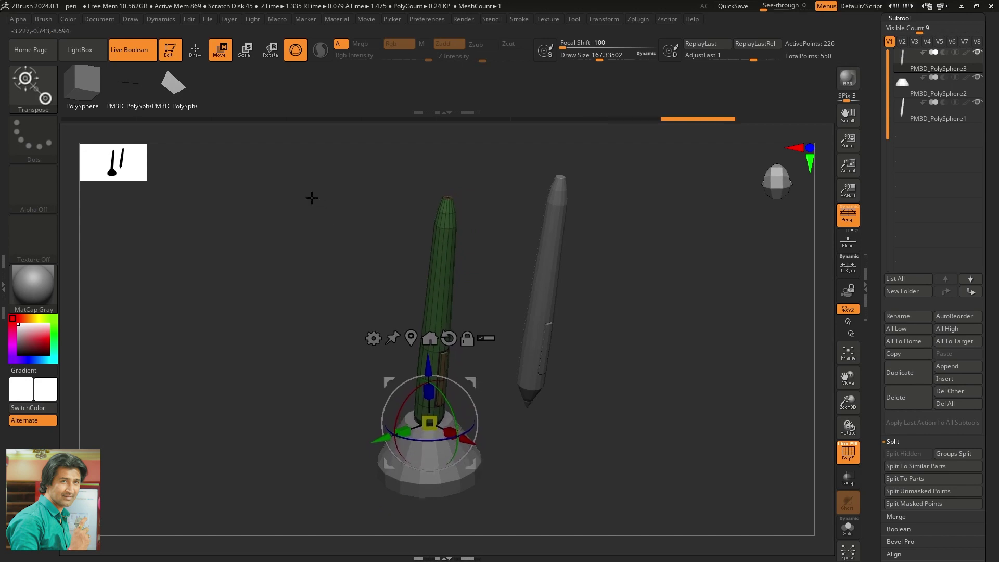
pyautogui.click(248, 51)
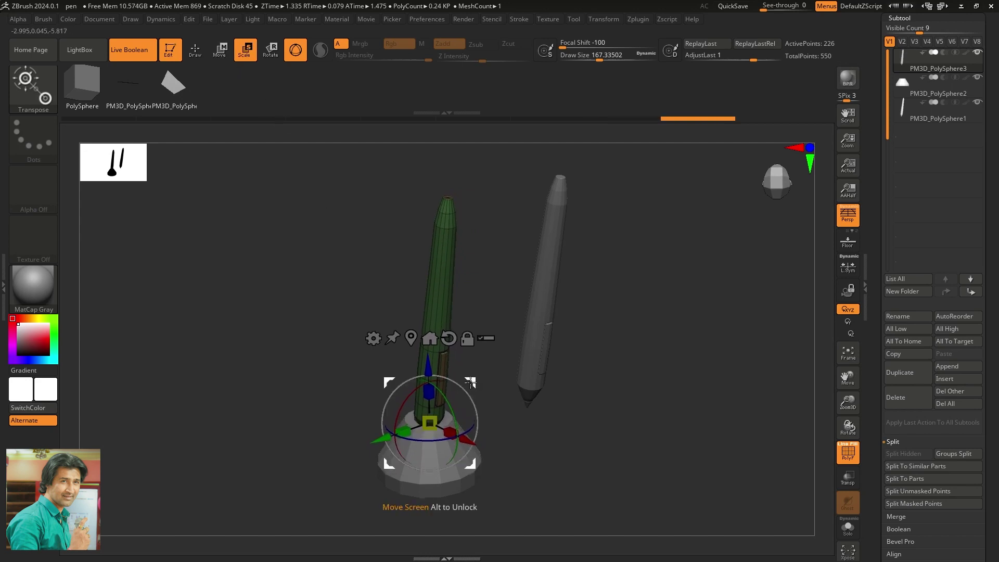
pyautogui.moveTo(470, 381)
pyautogui.mouseDown()
pyautogui.moveTo(478, 377)
pyautogui.moveTo(468, 383)
pyautogui.mouseUp()
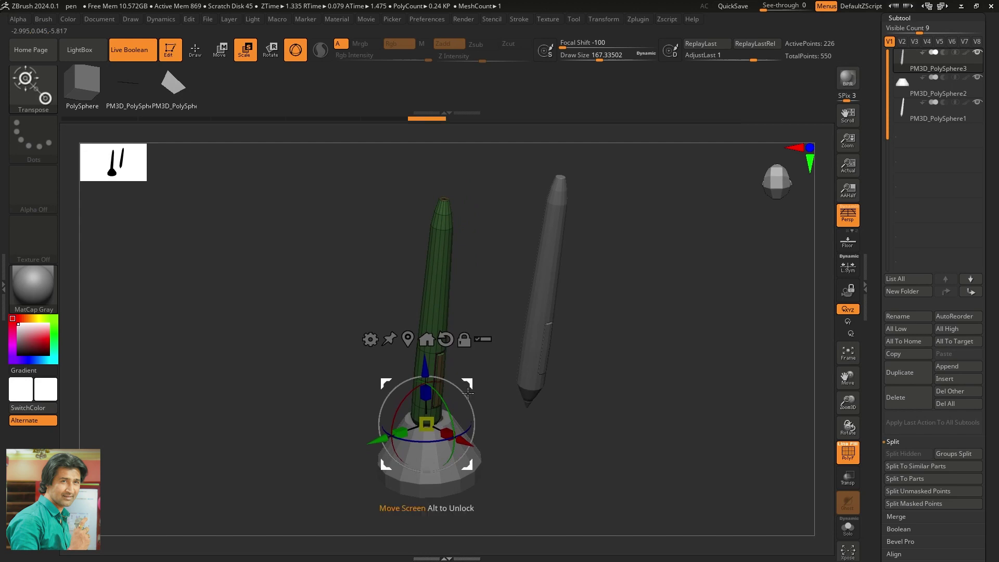
pyautogui.click(270, 50)
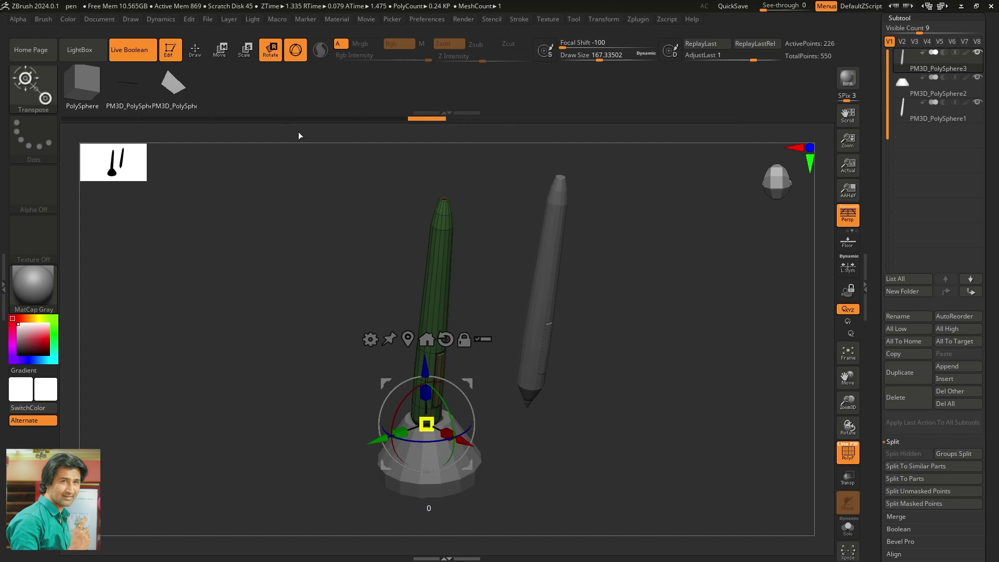
pyautogui.moveTo(442, 404); pyautogui.dragTo(427, 395)
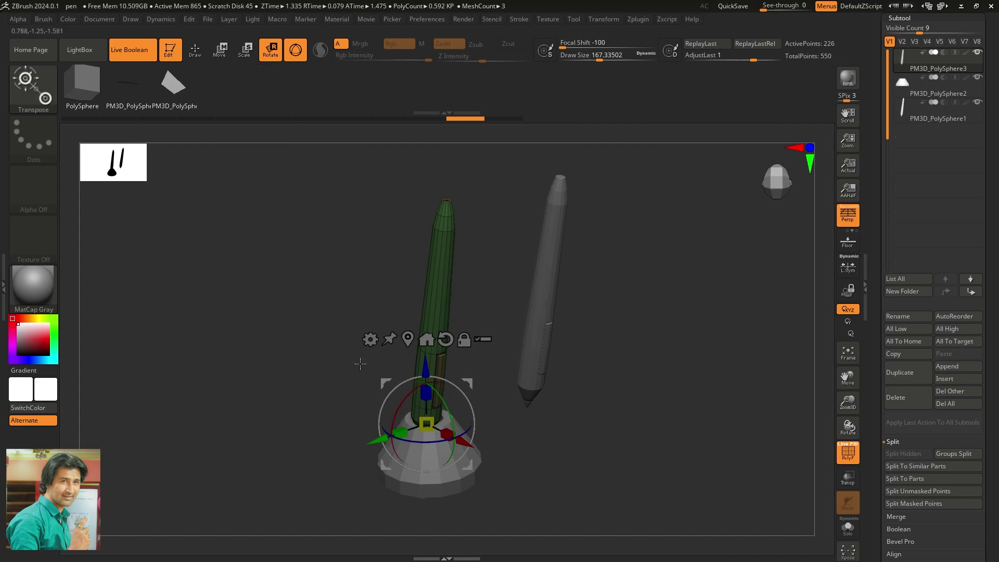
# Open the gizmo's Customize options for the green pen
pyautogui.click(370, 339)
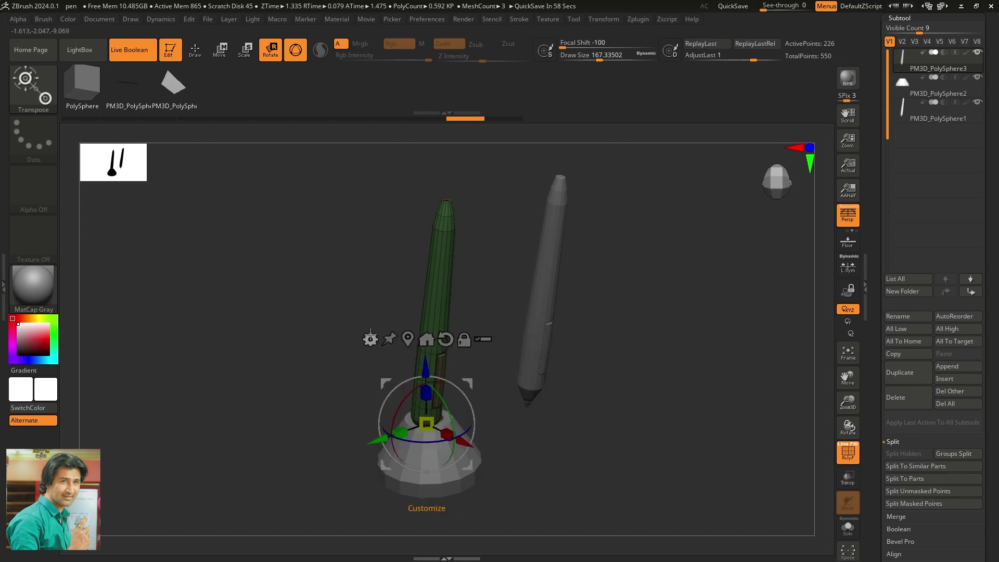
pyautogui.click(370, 339)
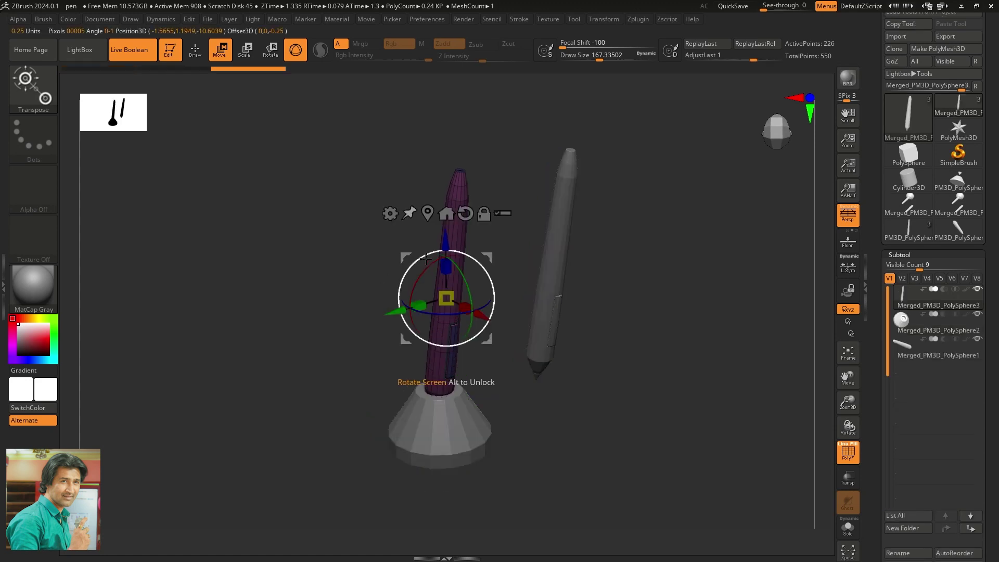
# Recentre the gizmo on the pen's unmasked mesh, tilt it about Y, and reset its orientation
pyautogui.hotkey('ctrl', 'z')
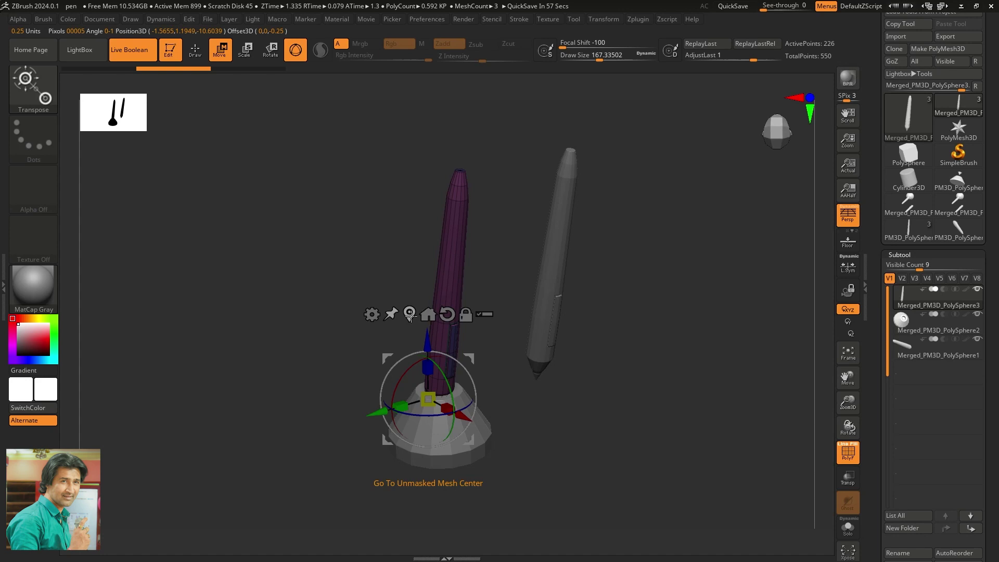
pyautogui.click(410, 315)
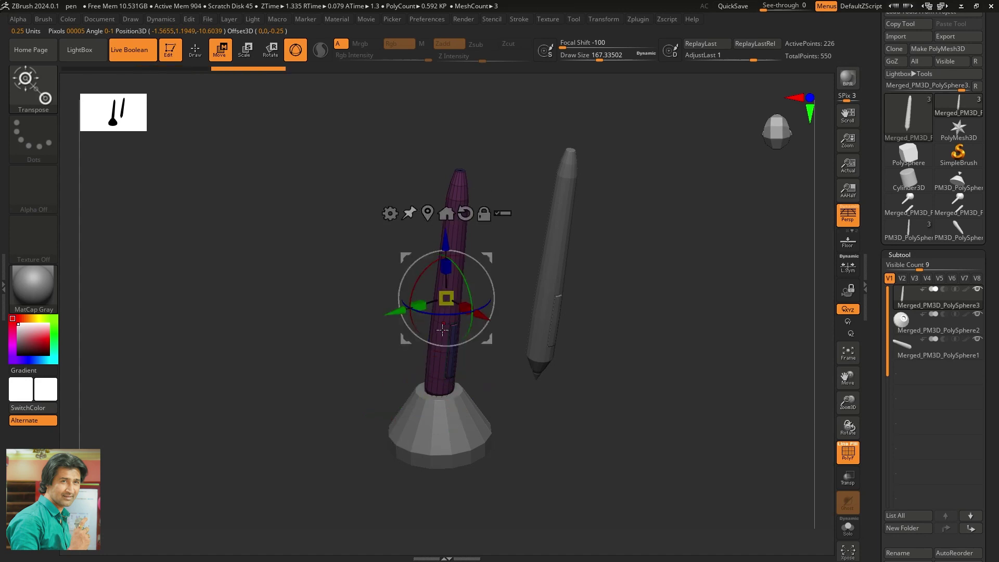
pyautogui.moveTo(468, 278); pyautogui.dragTo(454, 251)
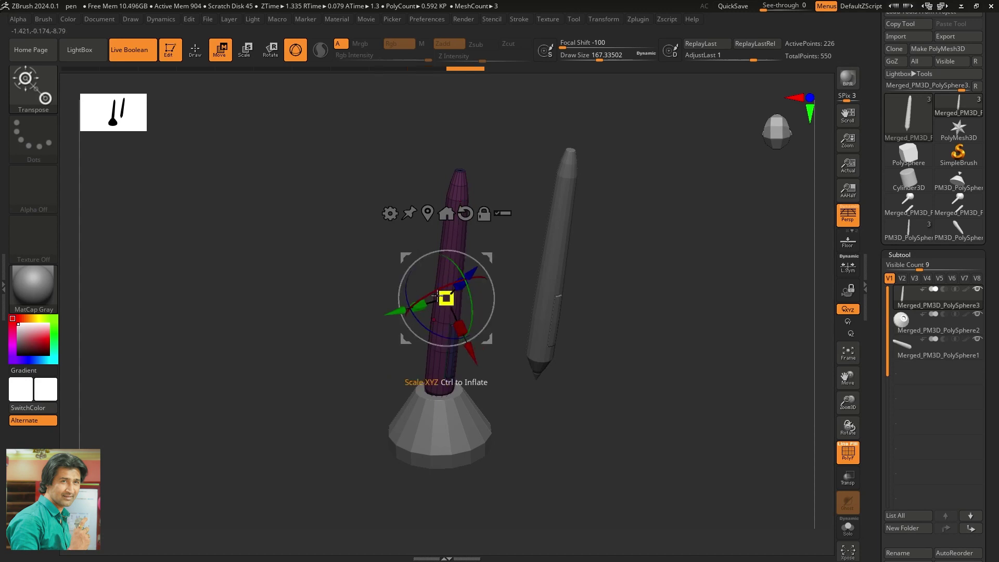
pyautogui.click(465, 215)
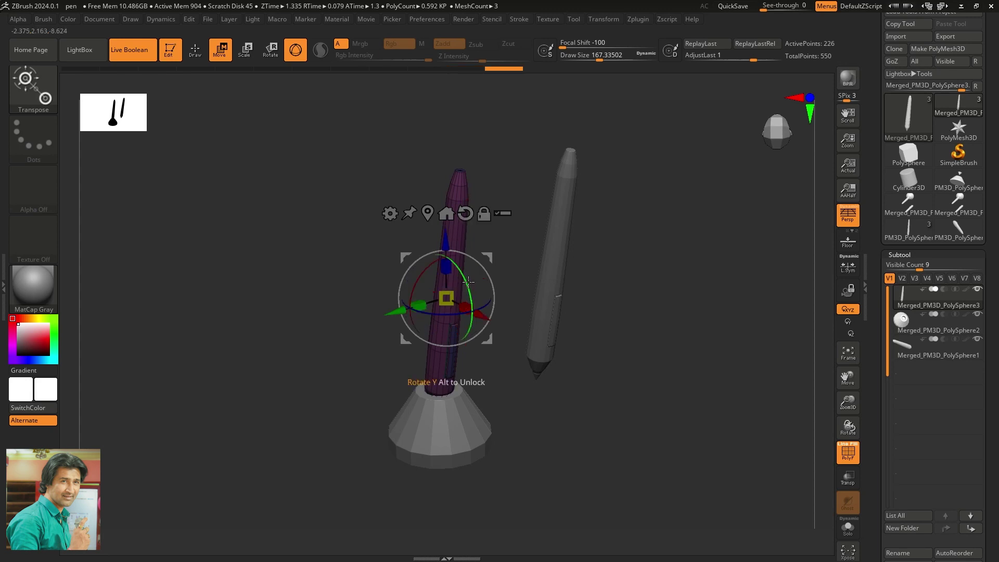
# Unlock the gizmo, relocate it to the pen's lower end, lock it, and rotate the pen slightly about Y from there
pyautogui.click(483, 214)
pyautogui.moveTo(400, 312)
pyautogui.mouseDown()
pyautogui.moveTo(316, 332)
pyautogui.moveTo(400, 318)
pyautogui.mouseUp()
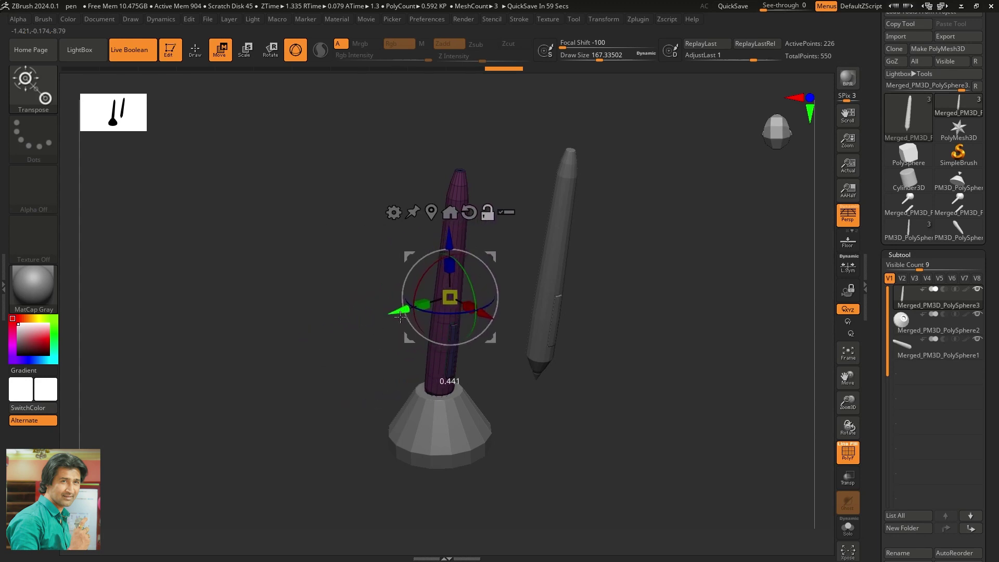
pyautogui.moveTo(449, 240); pyautogui.dragTo(451, 338)
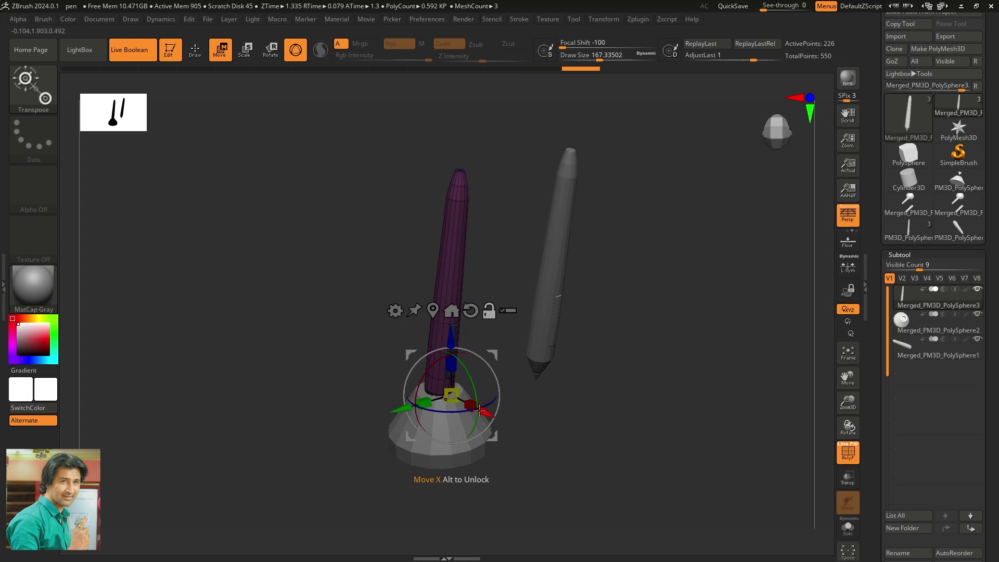
pyautogui.moveTo(481, 411); pyautogui.dragTo(466, 403)
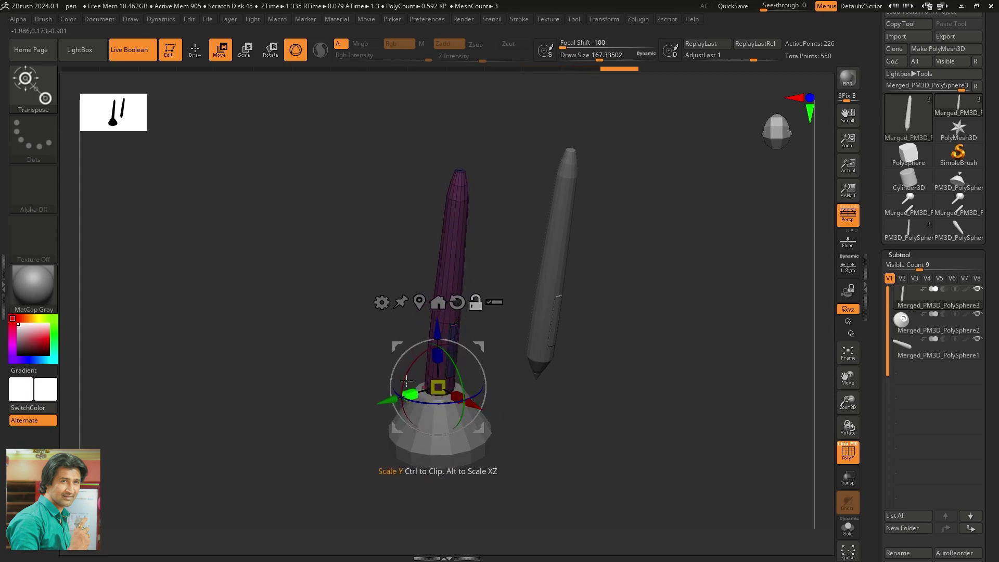
pyautogui.click(478, 307)
pyautogui.moveTo(460, 369)
pyautogui.mouseDown()
pyautogui.moveTo(466, 396)
pyautogui.moveTo(441, 360)
pyautogui.moveTo(454, 370)
pyautogui.mouseUp()
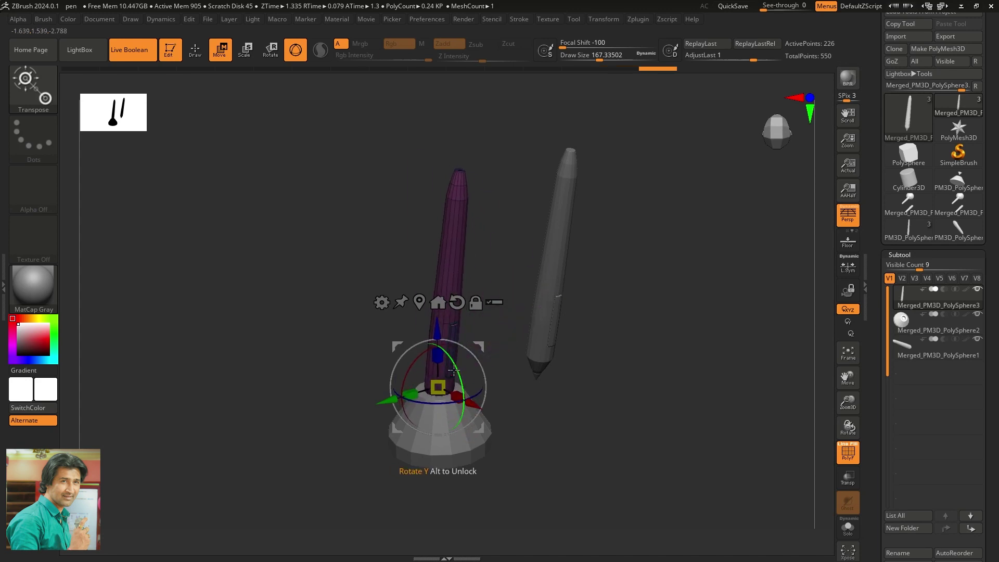
# Raise the unlocked gizmo along Z to the pen's lower body, try a small adjustment, and undo it
pyautogui.moveTo(437, 324); pyautogui.dragTo(437, 284)
pyautogui.moveTo(385, 361); pyautogui.dragTo(391, 359)
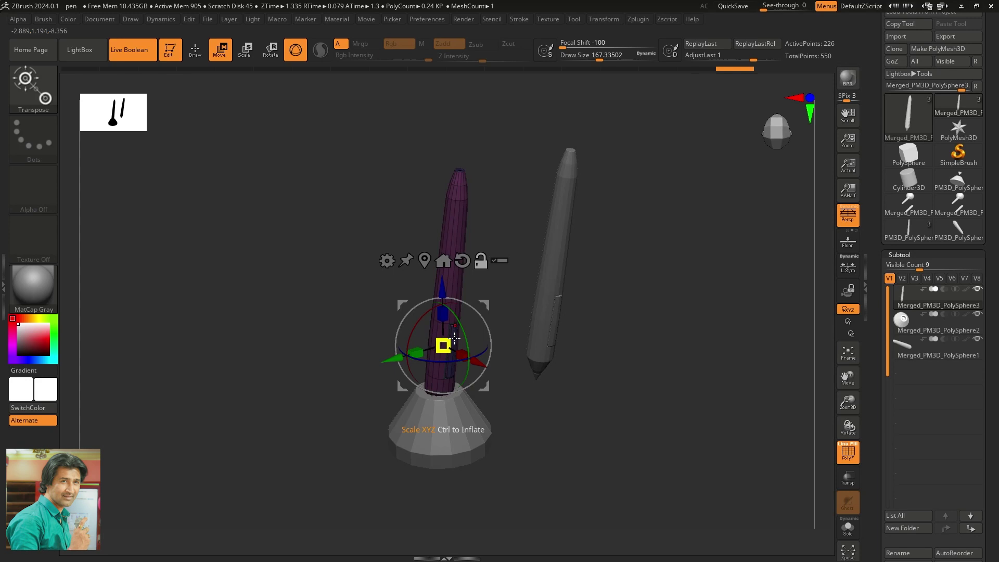
pyautogui.moveTo(460, 334); pyautogui.dragTo(460, 334)
pyautogui.hotkey('ctrl', 'z')
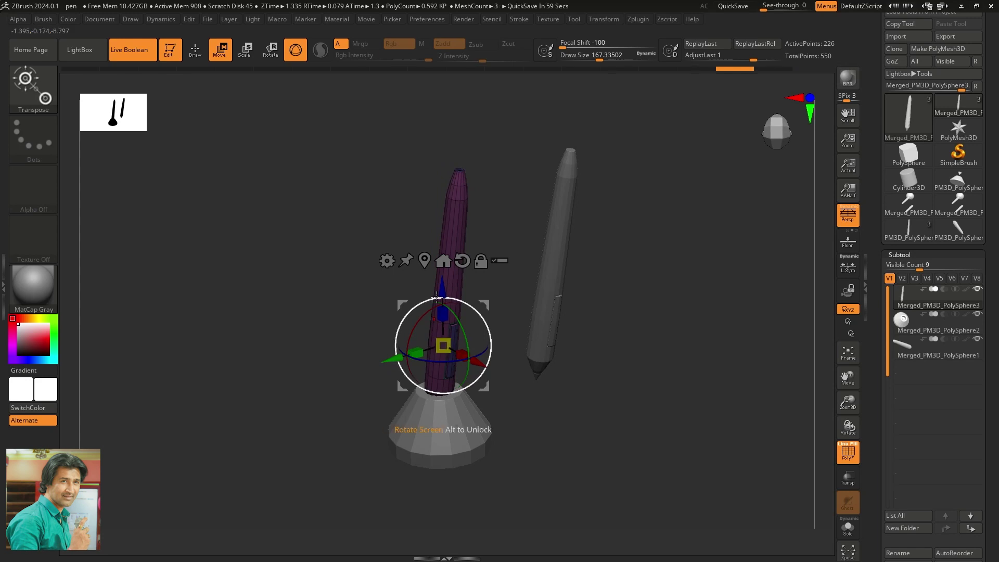
# Send the gizmo to its home position and recentre it on the pen's unmasked mesh
pyautogui.keyDown('alt'); pyautogui.click(444, 262); pyautogui.keyUp('alt')
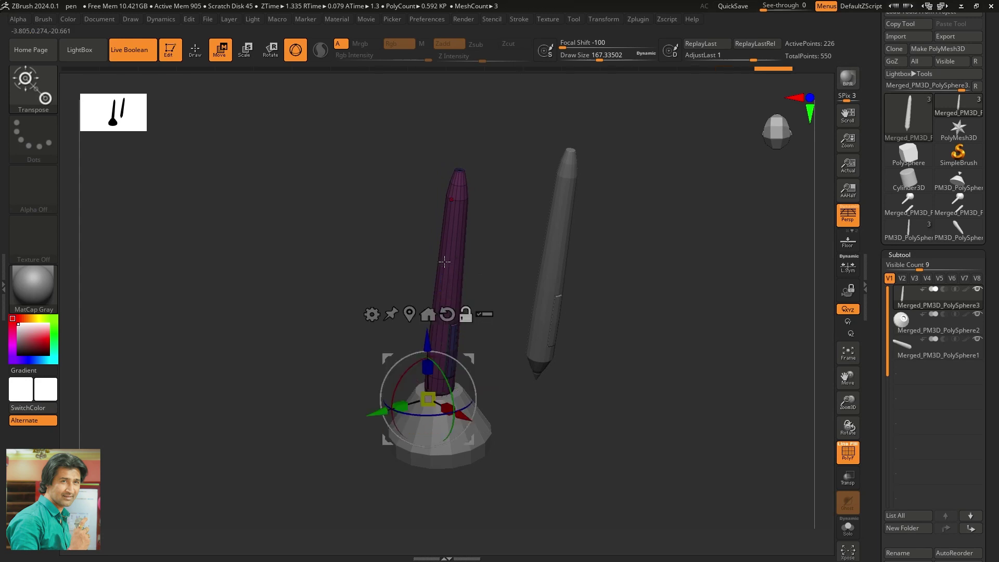
pyautogui.click(427, 314)
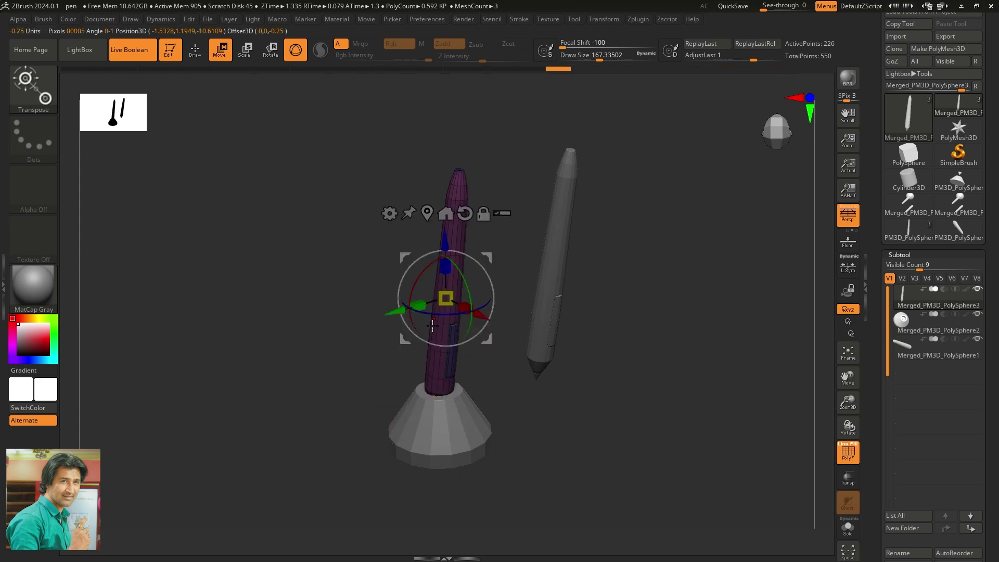
# Enable Transpose All Selected Subtools and move both pens and the base together slightly along Y
pyautogui.click(502, 213)
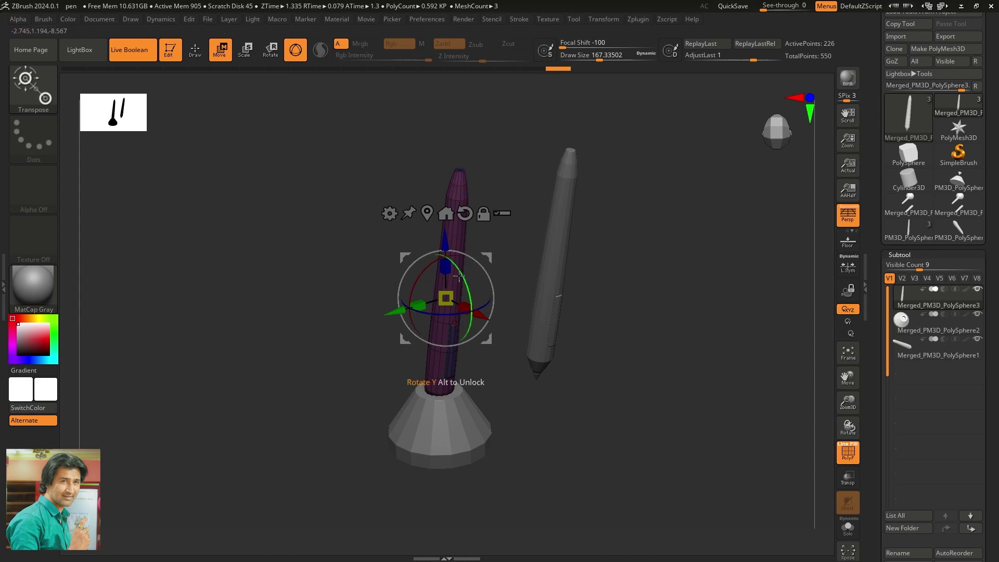
pyautogui.moveTo(458, 276); pyautogui.dragTo(517, 248)
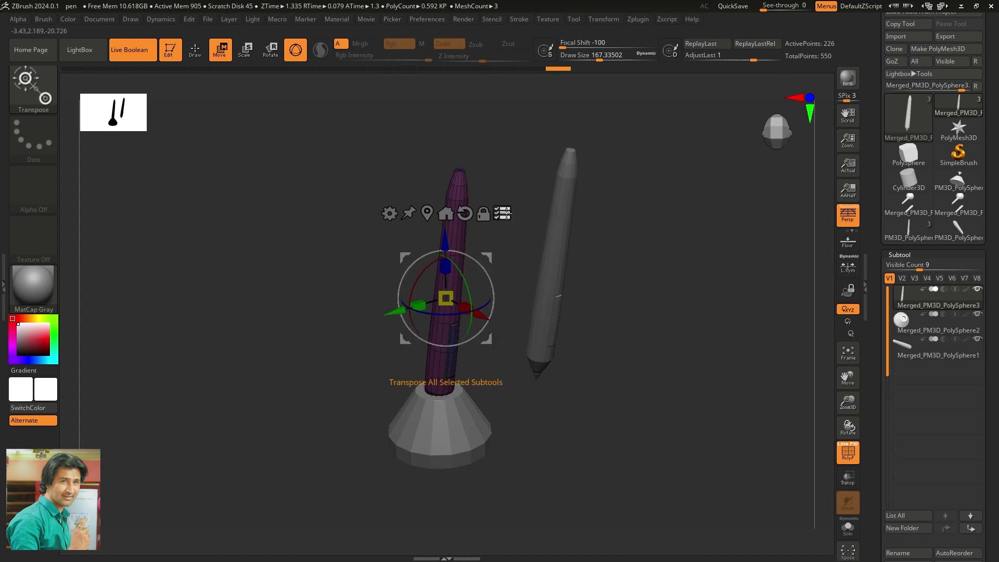
pyautogui.click(501, 214)
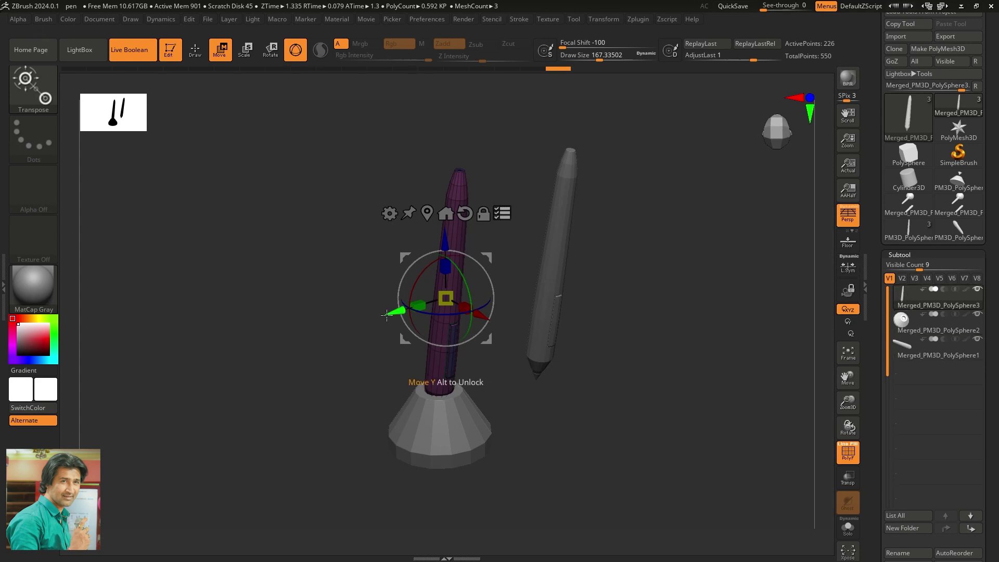
pyautogui.moveTo(387, 314)
pyautogui.mouseDown()
pyautogui.moveTo(377, 317)
pyautogui.moveTo(401, 310)
pyautogui.moveTo(393, 312)
pyautogui.mouseUp()
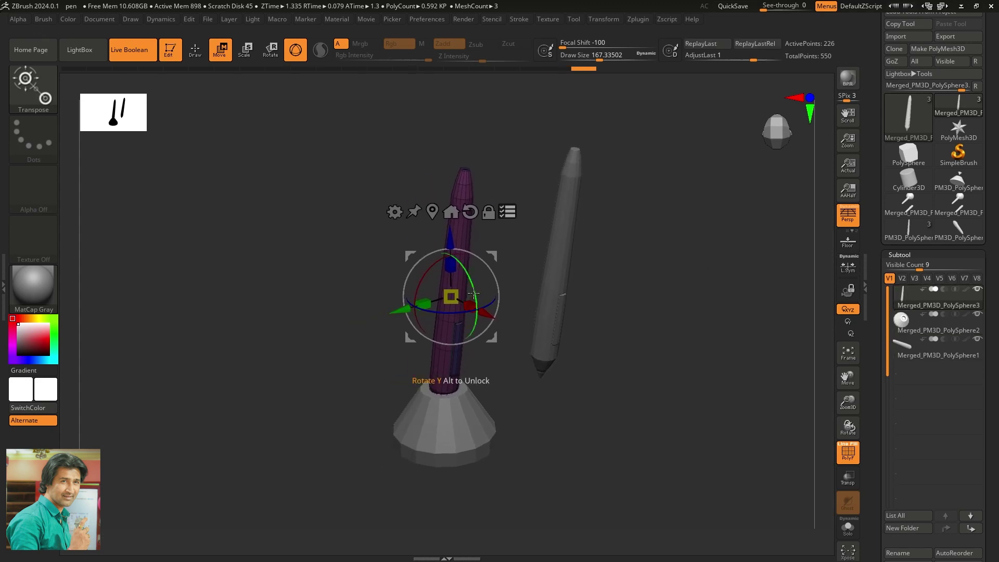
# Try rotating all the selected subtools together about Y, and undo the rotation
pyautogui.moveTo(475, 291); pyautogui.dragTo(470, 323)
pyautogui.hotkey('ctrl', 'z')
pyautogui.hotkey('ctrl', 'z')
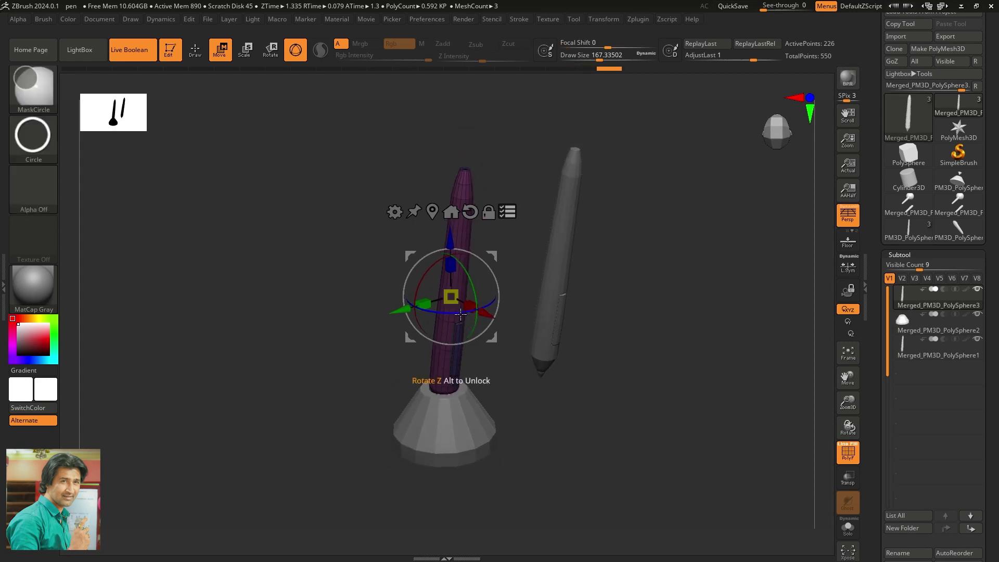